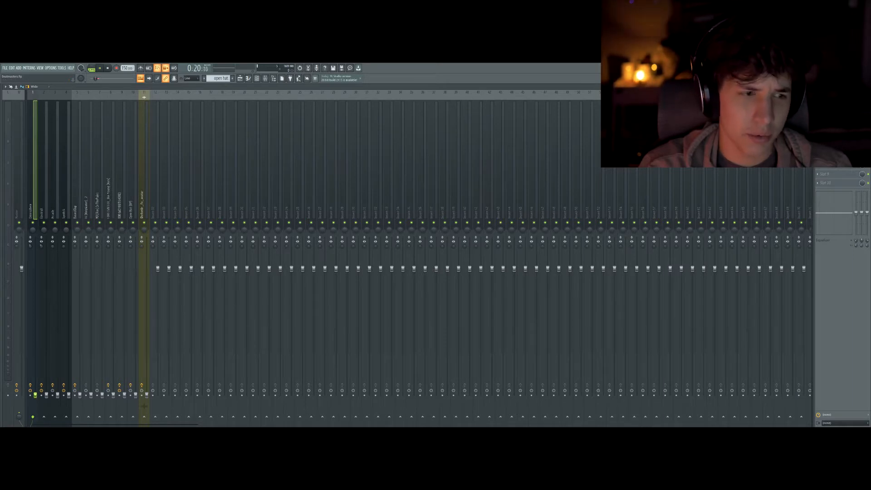
Raise the volume of mixer track 1 to about 45% and of mixer track 2 to about 91%.
drag(34, 393, 34, 338)
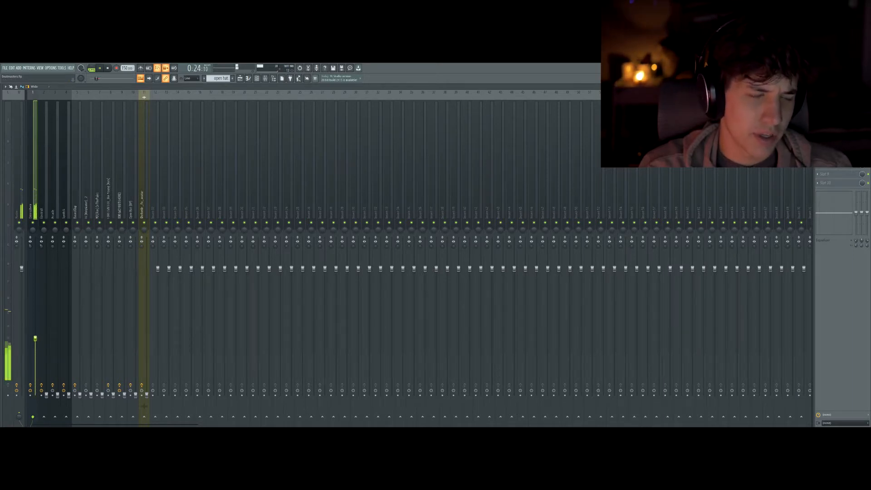
click(47, 209)
drag(47, 398, 46, 359)
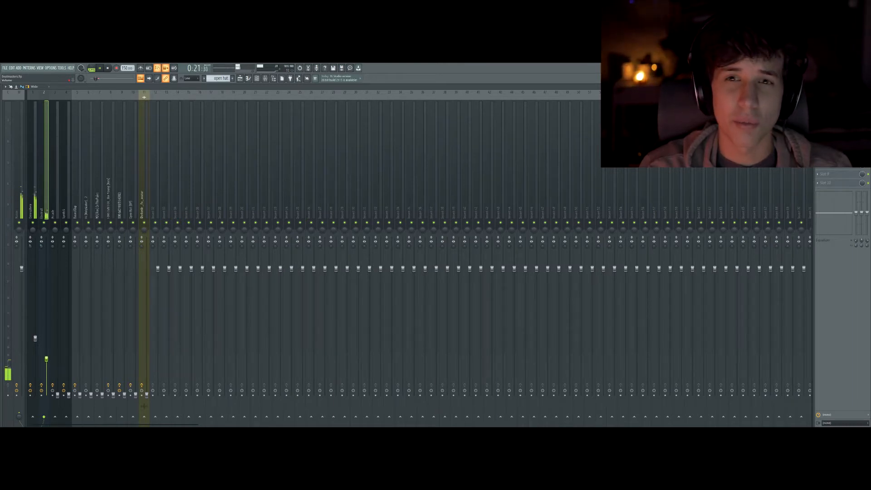
drag(46, 359, 46, 280)
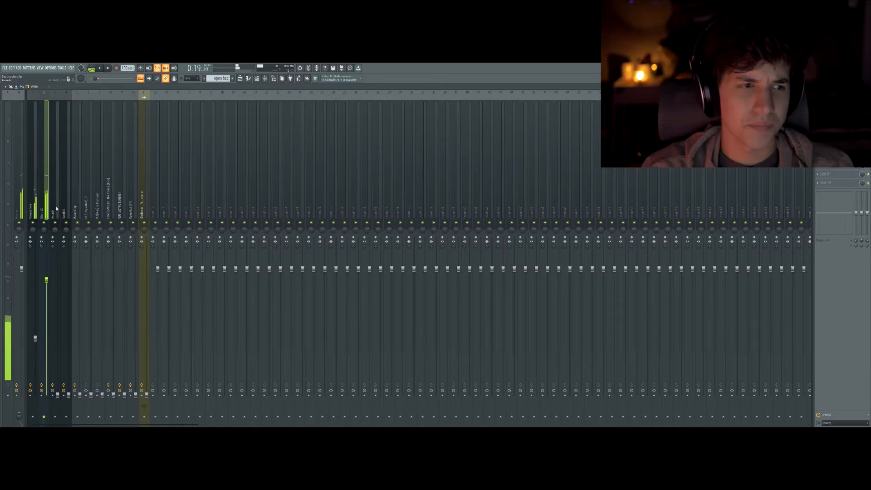
Bring up mixer track 3 from silence to about 85% volume while the song plays.
click(62, 328)
key(space)
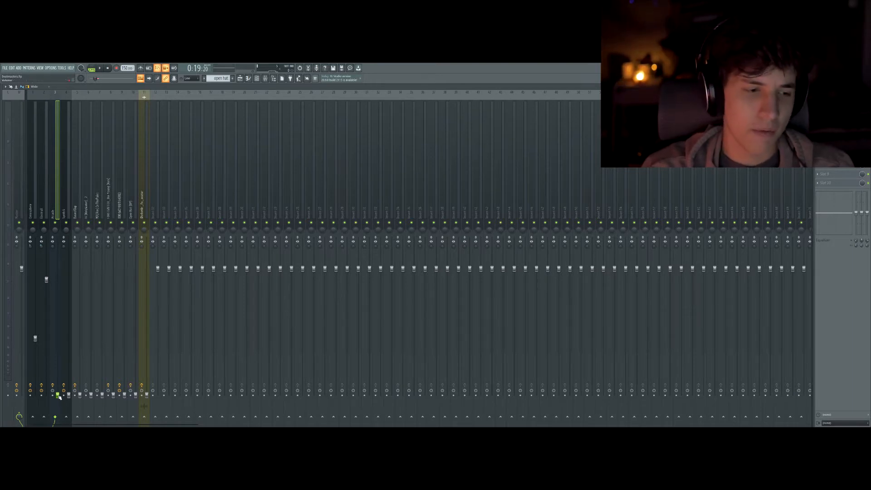
key(space)
drag(59, 397, 61, 291)
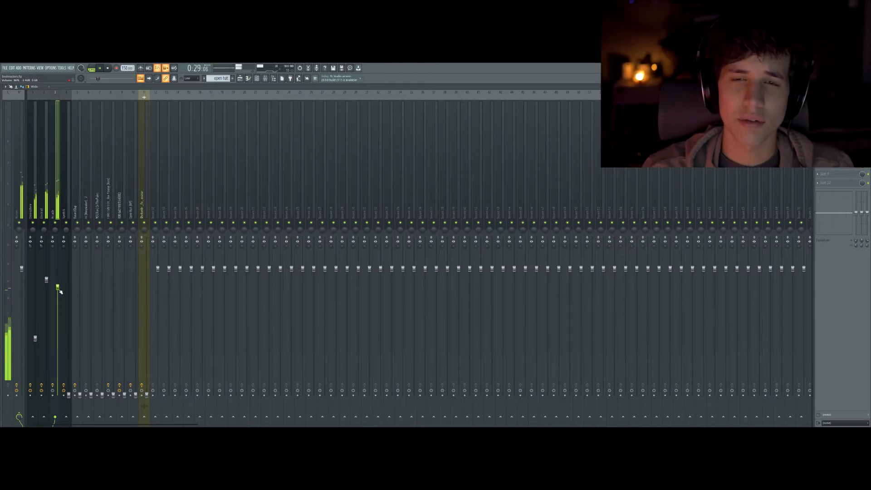
Bring up mixer track 5 from silence to about 85% volume against the playing song.
click(65, 199)
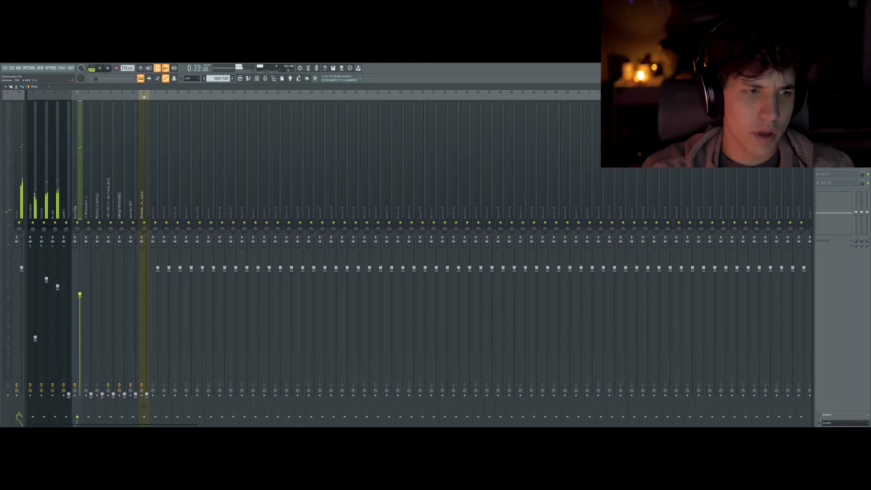
key(space)
drag(80, 295, 80, 395)
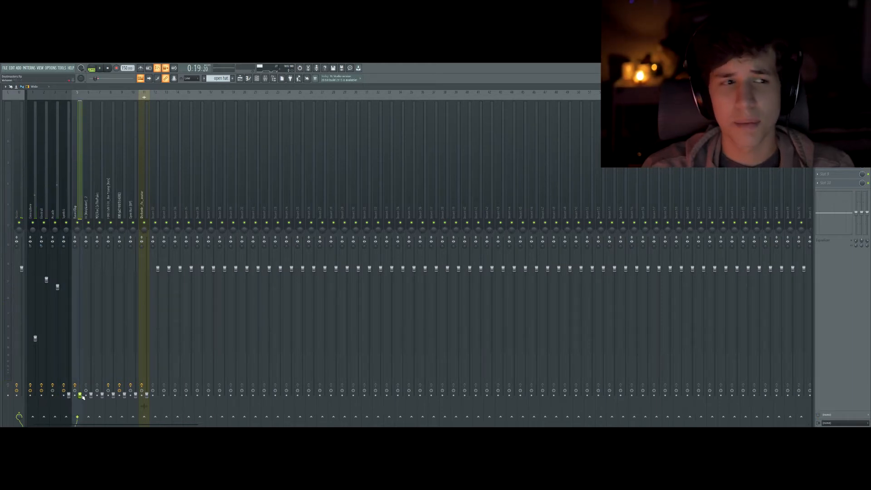
key(space)
drag(80, 395, 80, 286)
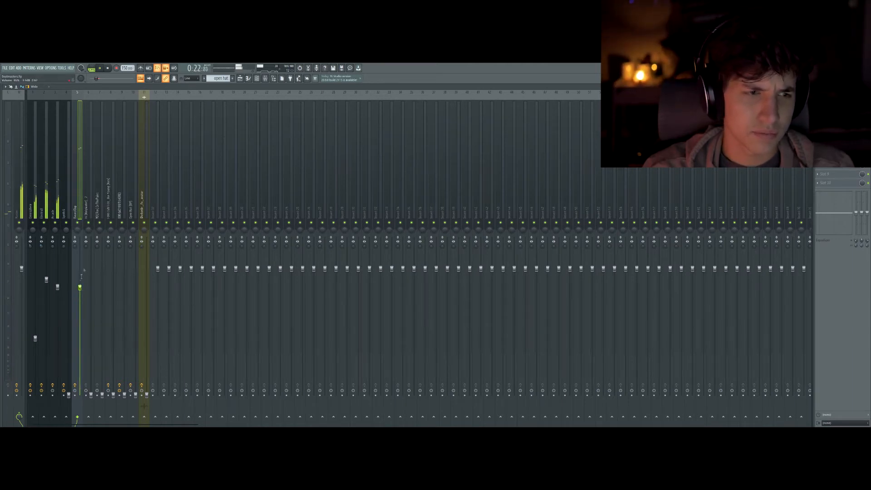
Raise the volume of mixer track 6 from silence to about 75%.
click(88, 207)
key(space)
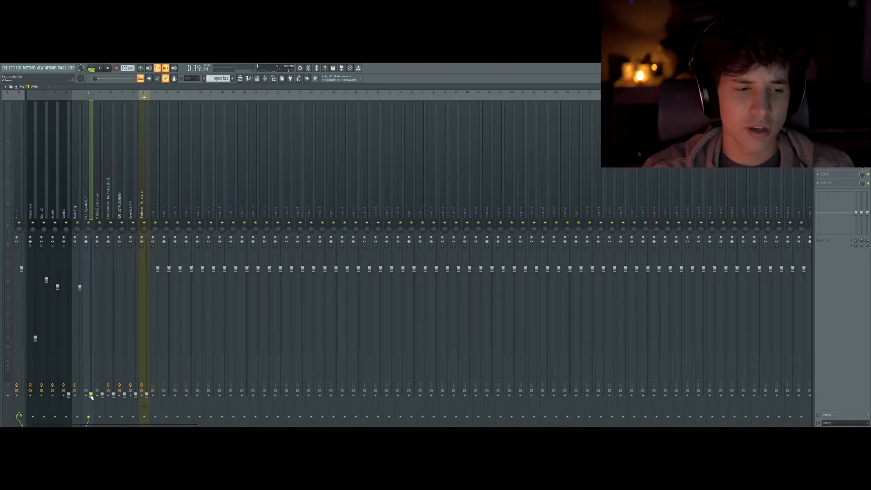
drag(91, 396, 91, 303)
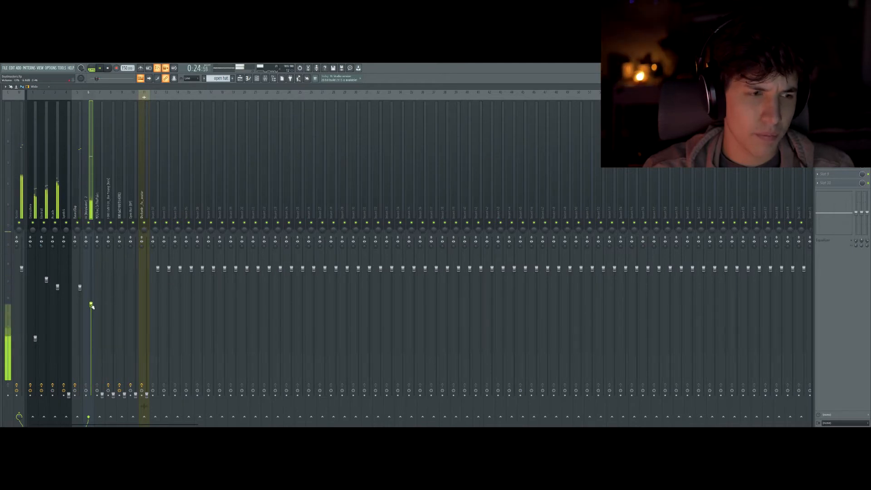
drag(91, 307, 91, 303)
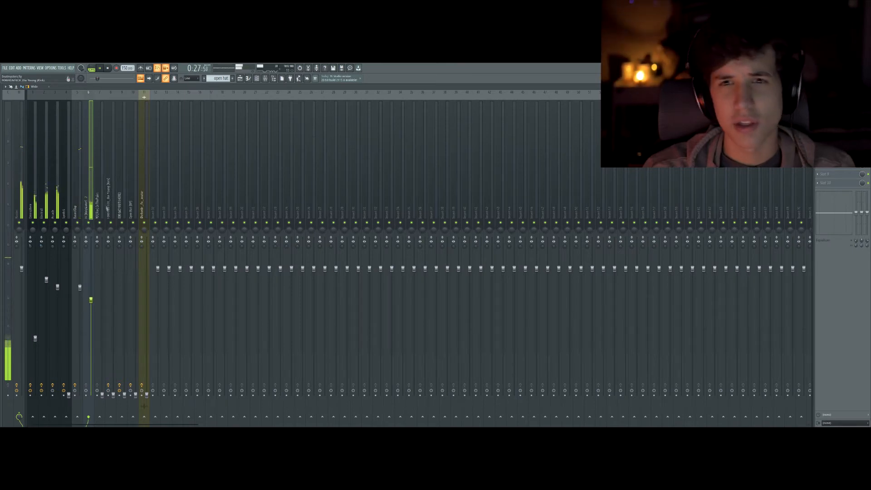
Raise mixer track 7 from silence to about 64% volume during playback.
click(102, 202)
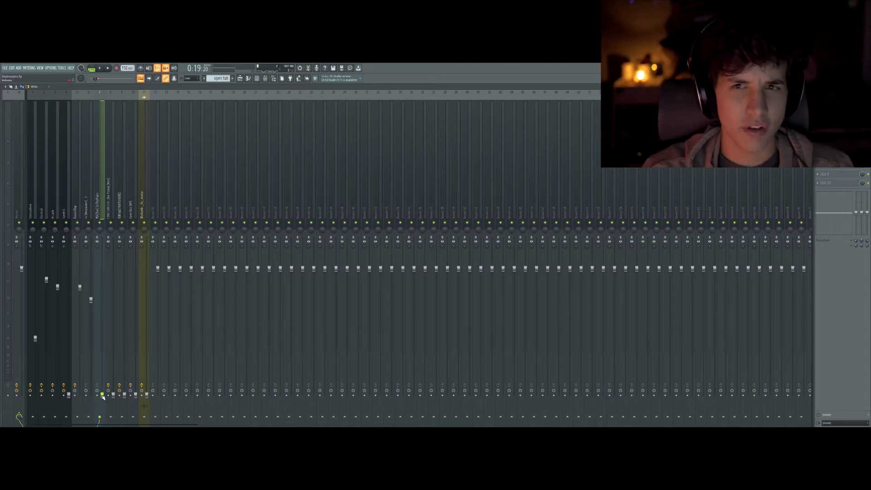
key(space)
drag(103, 397, 102, 313)
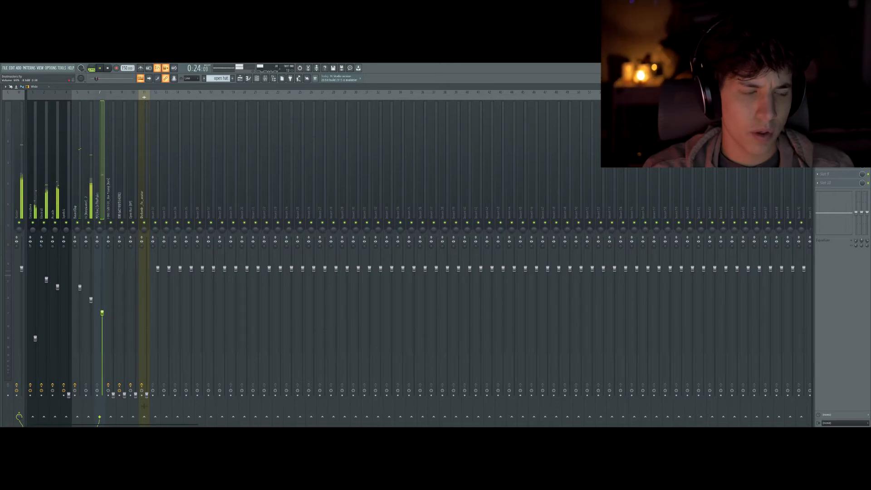
Skip mixer tracks 8 and 9 and raise mixer track 10 to about 121% volume during playback.
click(113, 236)
key(space)
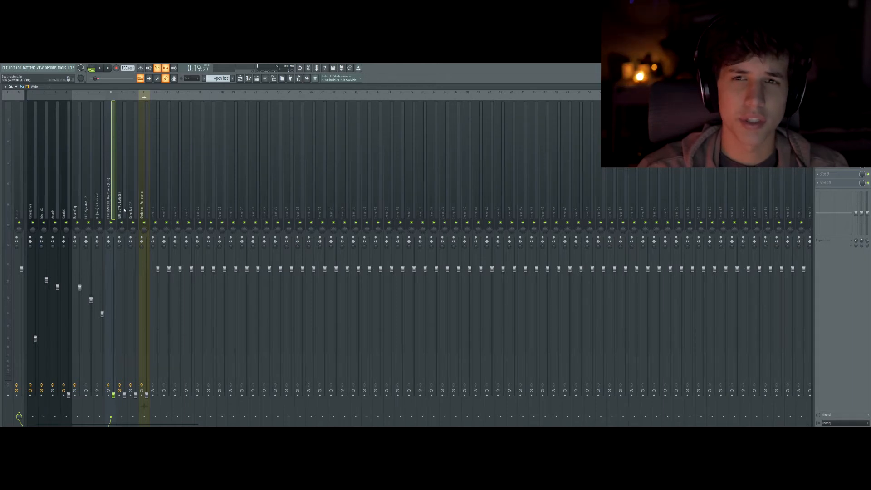
click(123, 209)
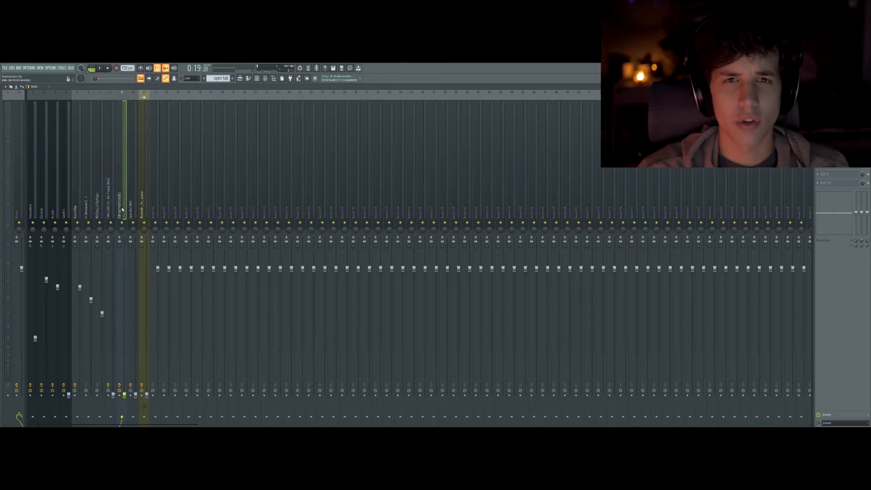
click(132, 209)
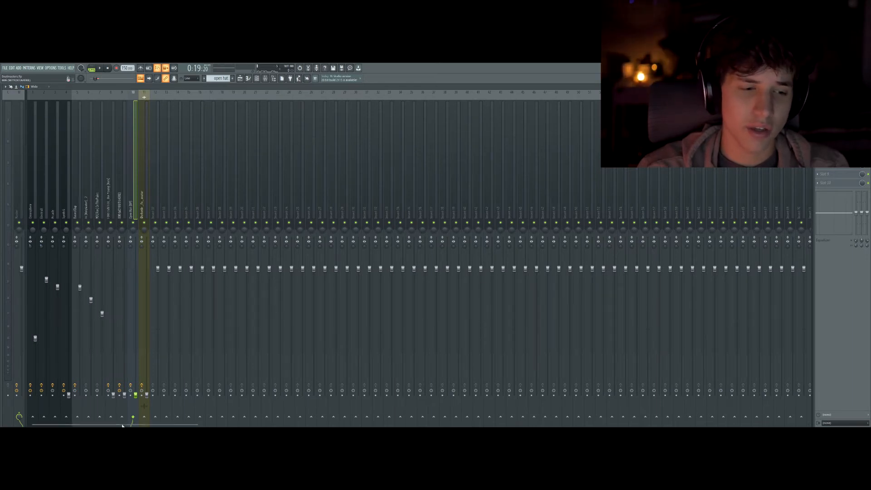
key(space)
drag(136, 395, 136, 250)
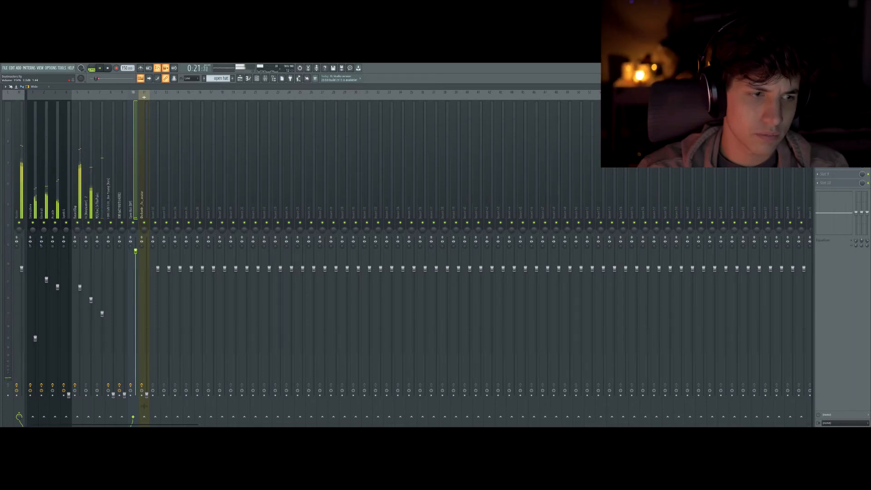
drag(136, 251, 136, 241)
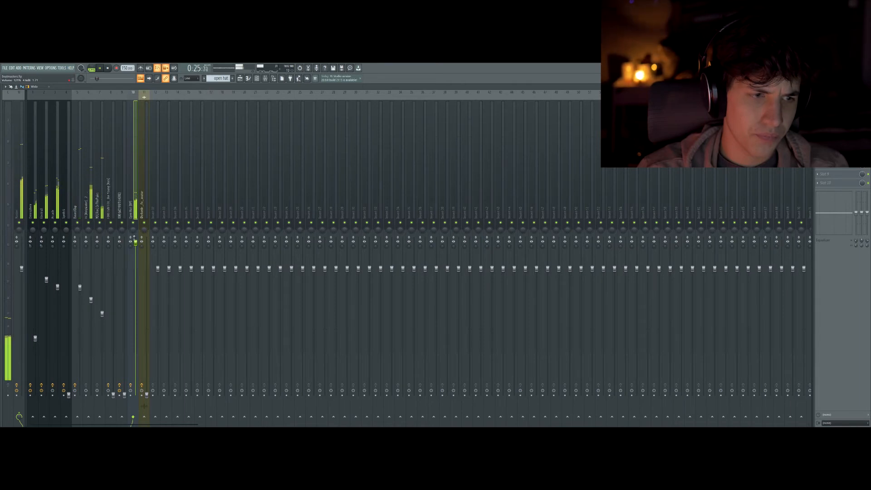
key(space)
Bring up mixer track 11 to about 95% volume, slightly below the default level, and play the song to check it.
click(144, 212)
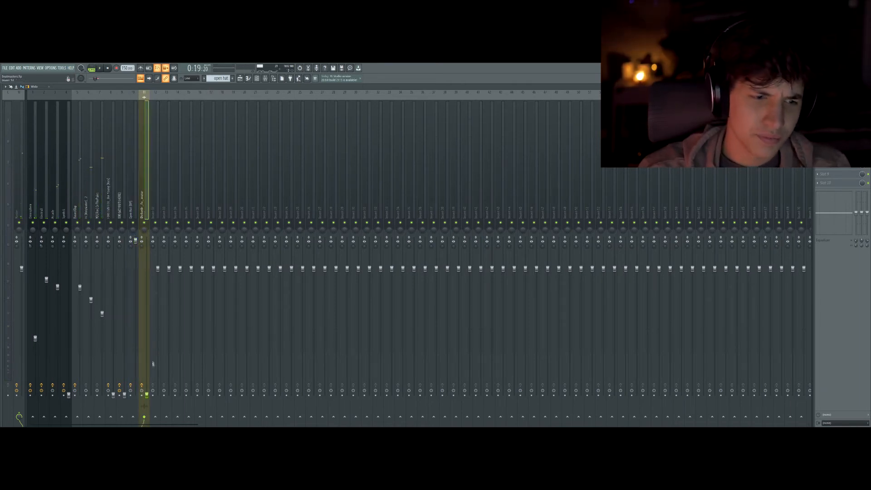
drag(147, 396, 147, 268)
key(space)
key(space)
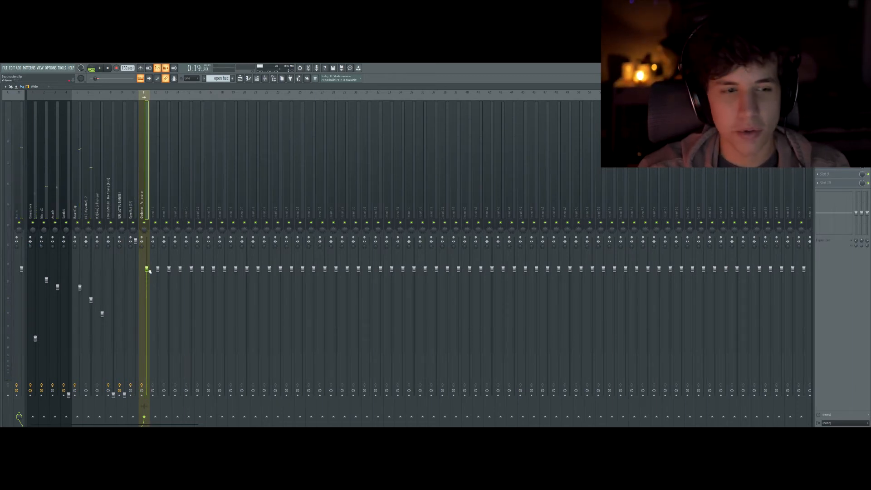
drag(147, 269, 147, 276)
key(space)
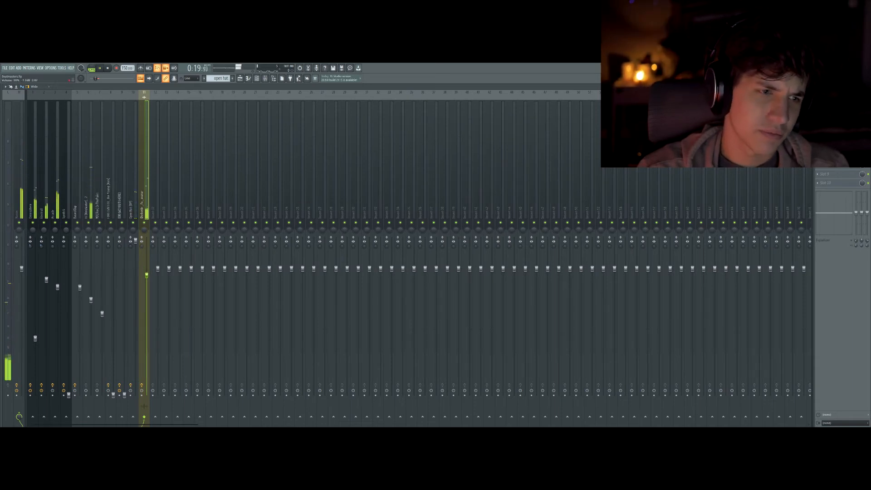
Select mixer track 9 and raise its volume from silence to about 50% while the song plays.
click(65, 212)
click(111, 208)
click(121, 206)
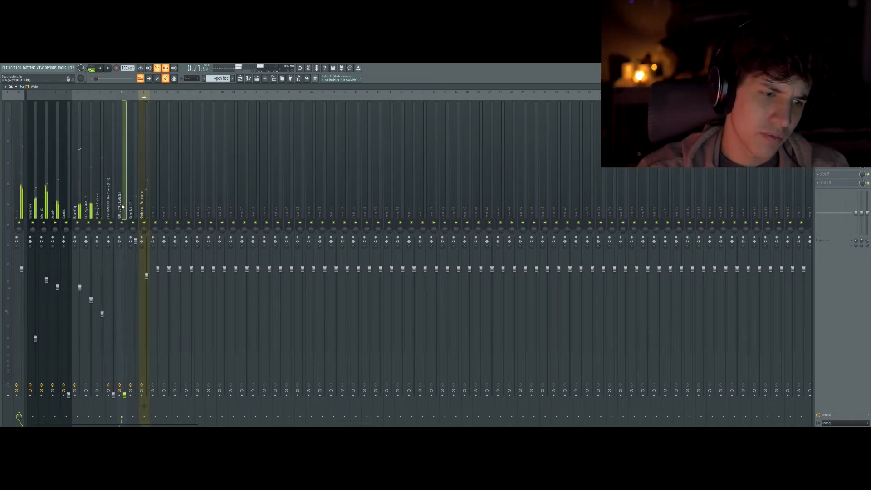
key(space)
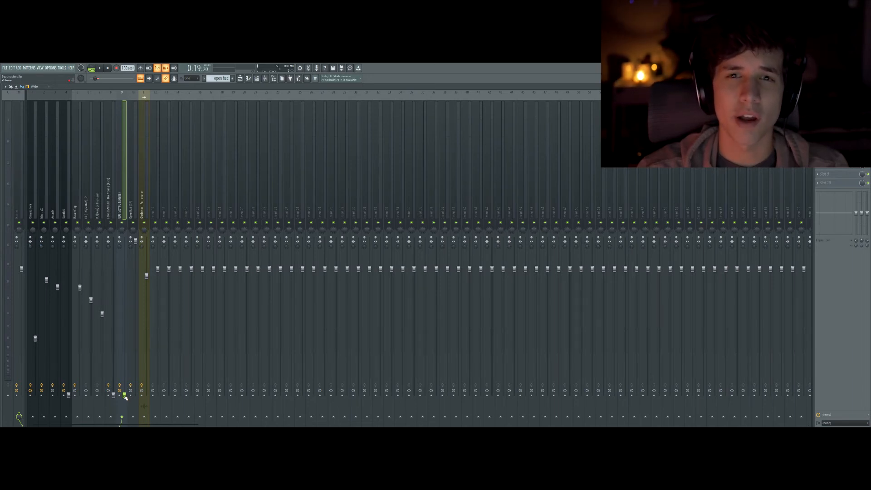
key(space)
drag(125, 396, 125, 332)
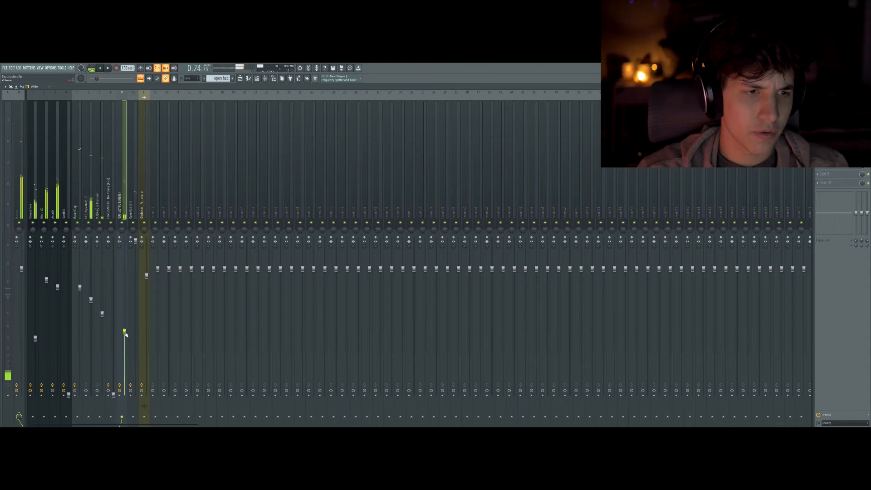
Raise the volume of mixer track 8 from silence to about 72% and stop playback.
click(114, 208)
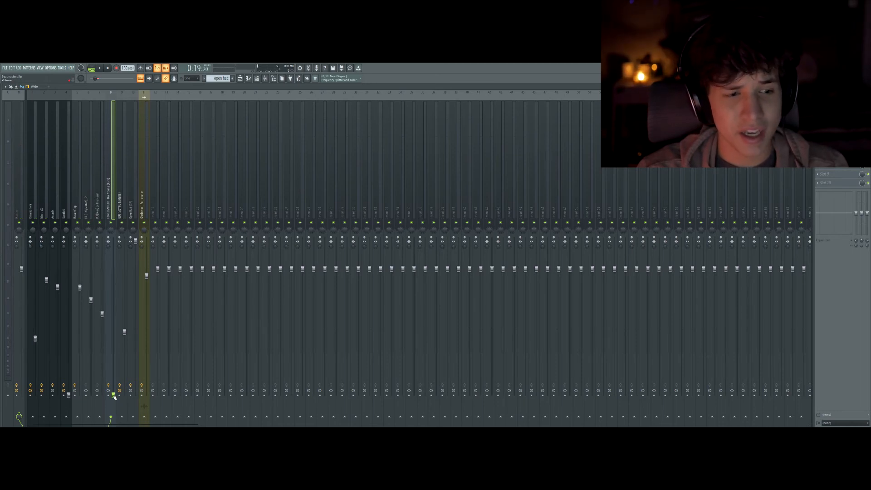
drag(113, 394, 113, 350)
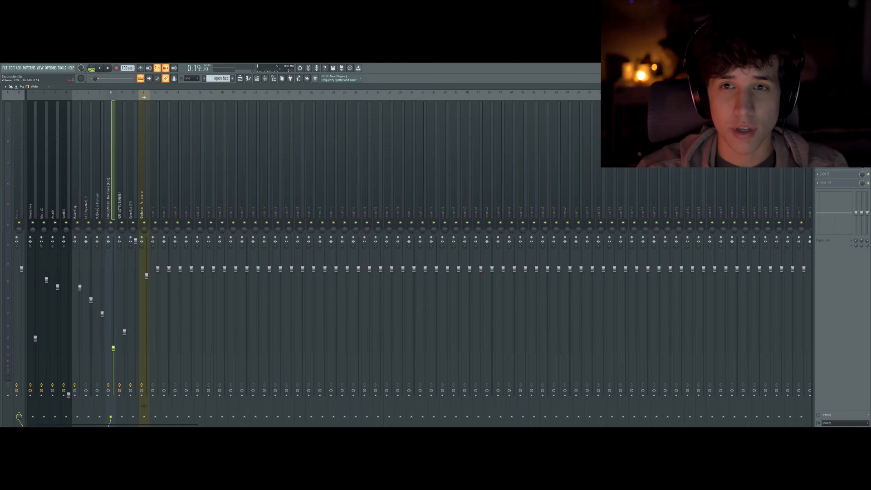
drag(113, 347, 113, 303)
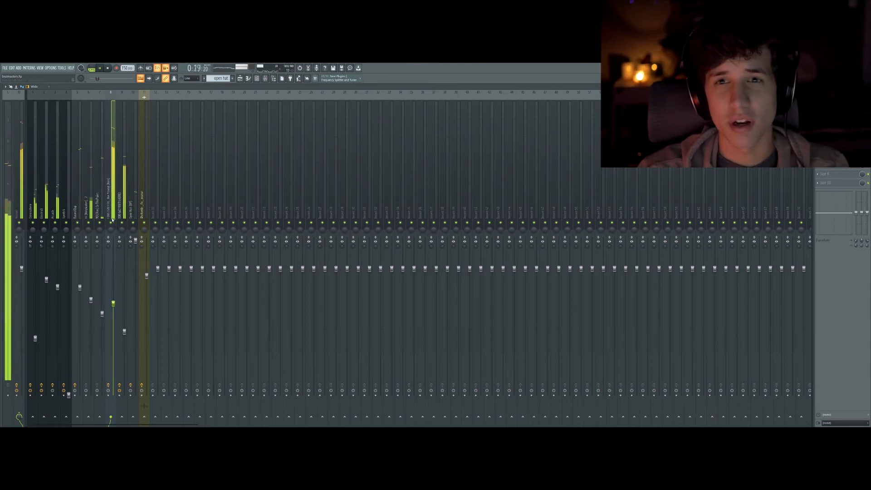
key(space)
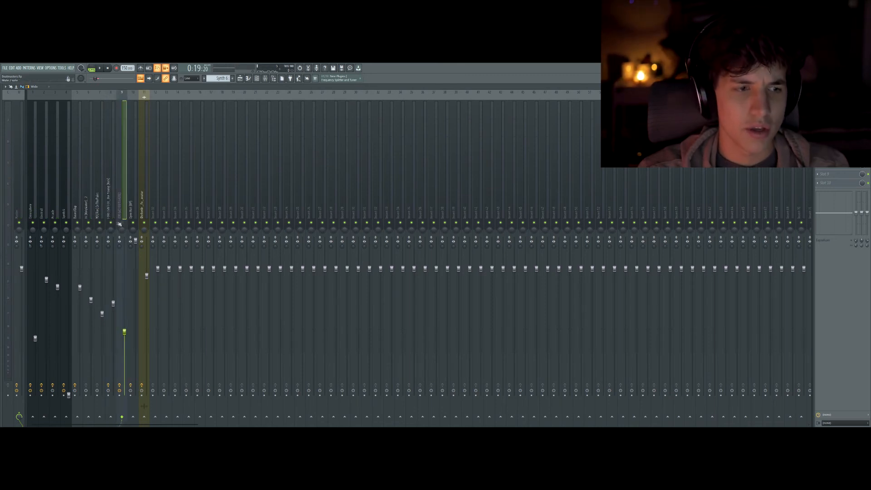
Raise mixer track 4 from silence to about 45% volume during playback.
click(68, 205)
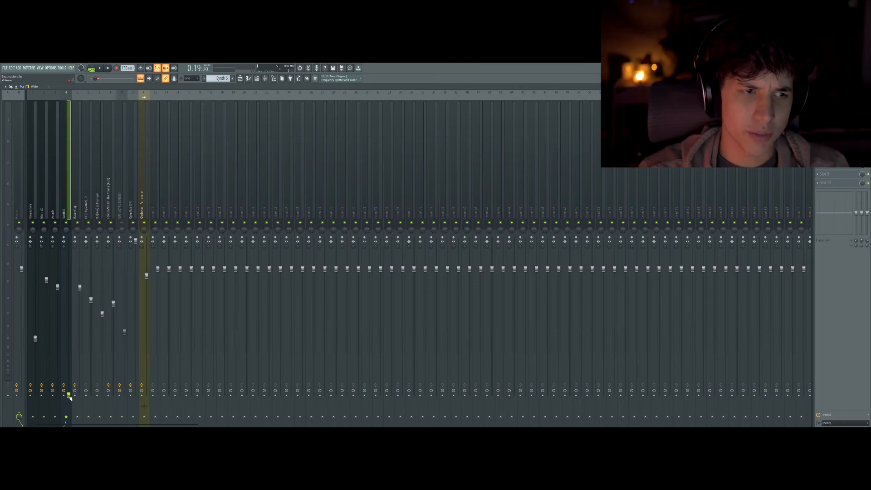
key(space)
drag(69, 394, 68, 338)
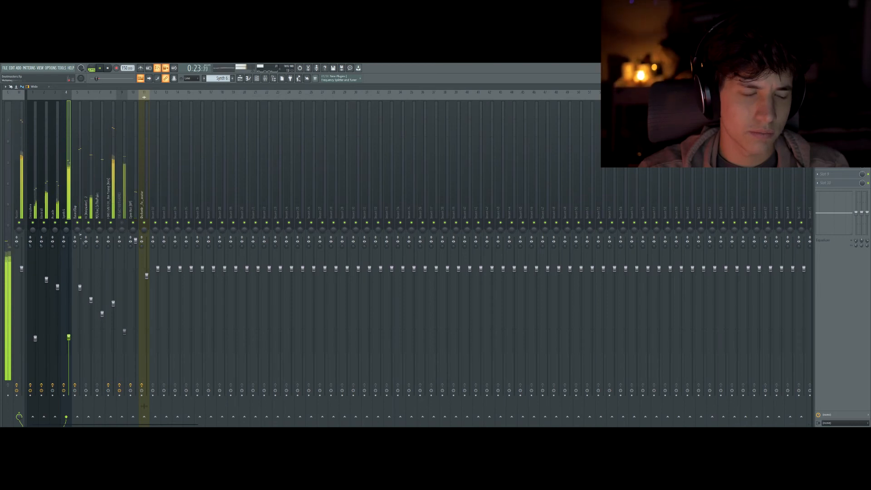
Toggle the mutes of mixer tracks 5 to 8 during playback to compare how they sit in the mix.
click(77, 223)
click(89, 222)
click(100, 222)
click(100, 223)
click(111, 223)
click(100, 223)
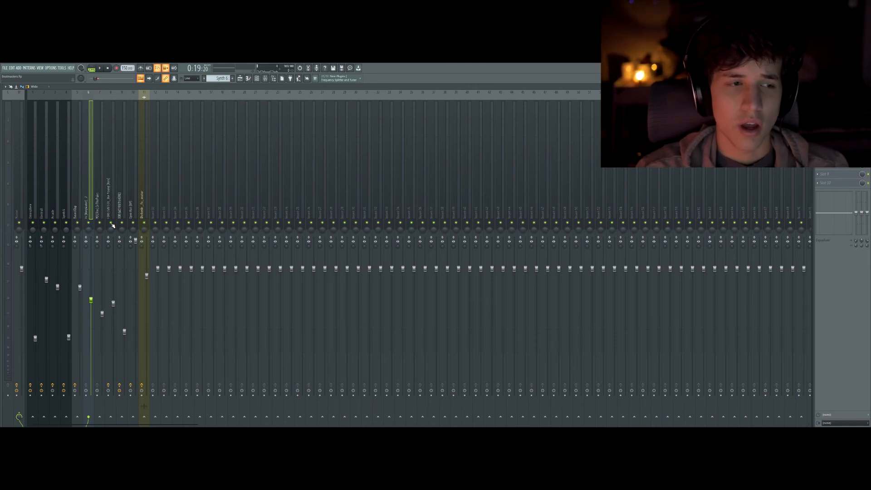
Select mixer track 5 and play the song to listen to the balance of all the tracks.
click(73, 199)
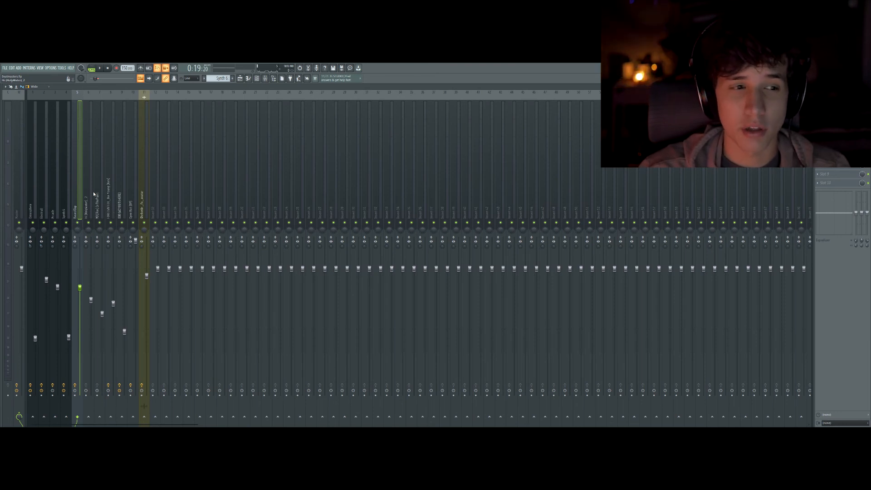
key(space)
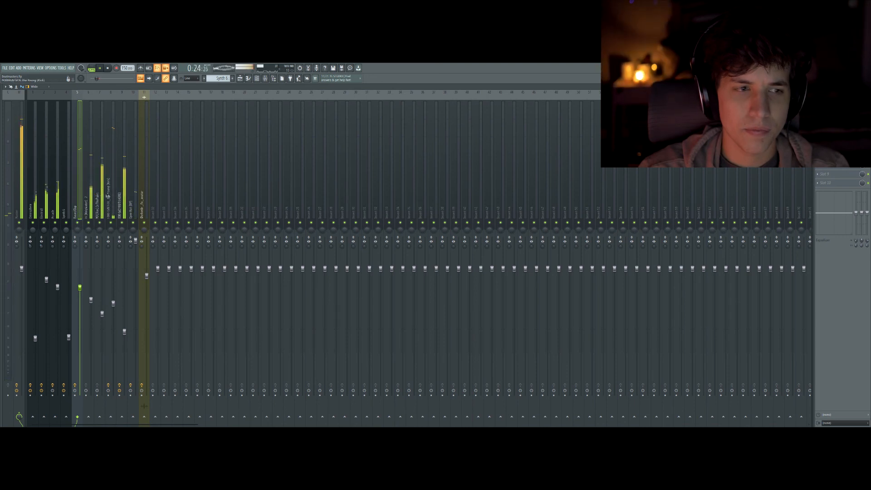
click(119, 202)
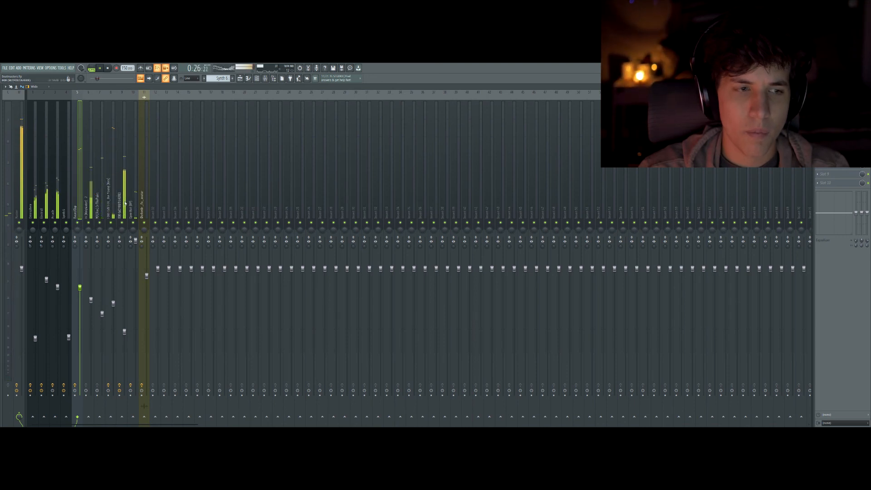